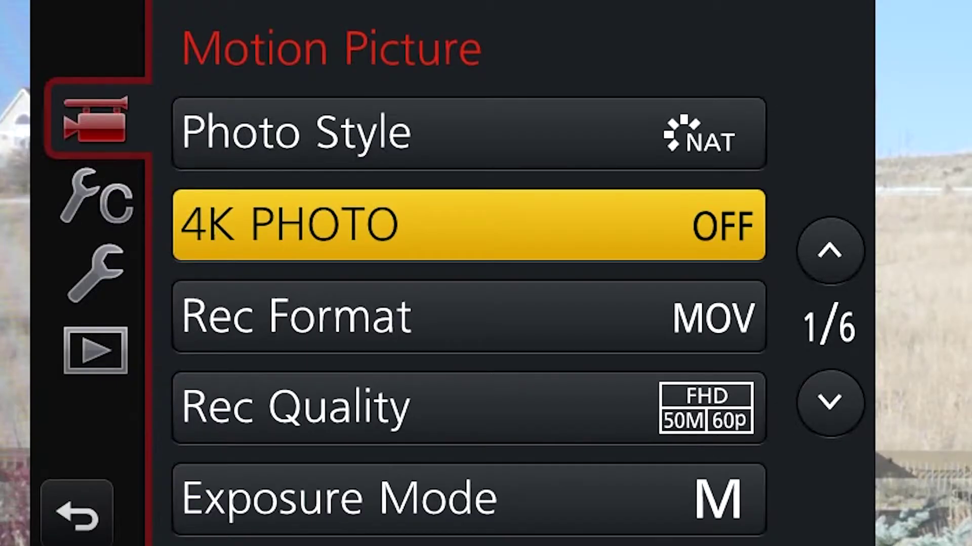
Compare the AVCHD, MP4, MP4 (LPCM) and MOV descriptions, then set Rec Format to AVCHD.
click(468, 316)
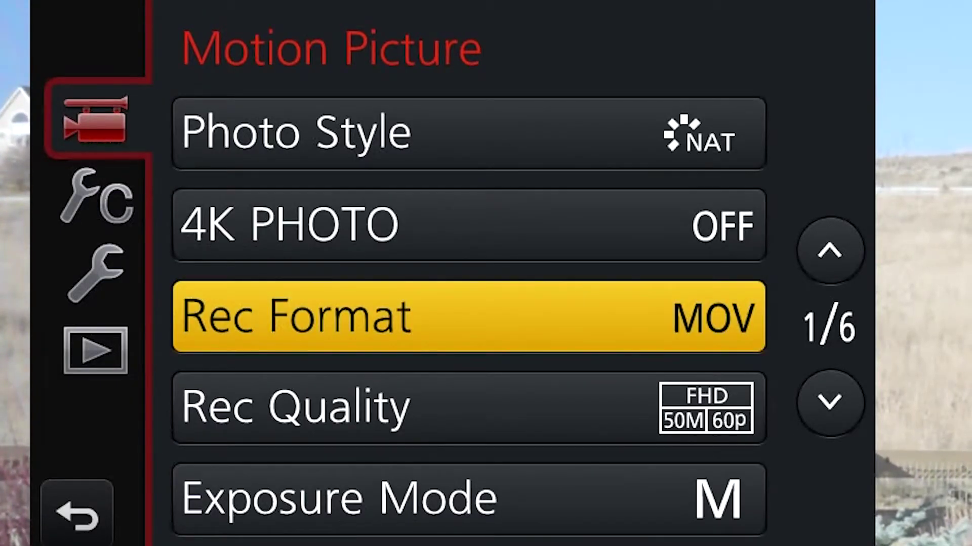
key(Return)
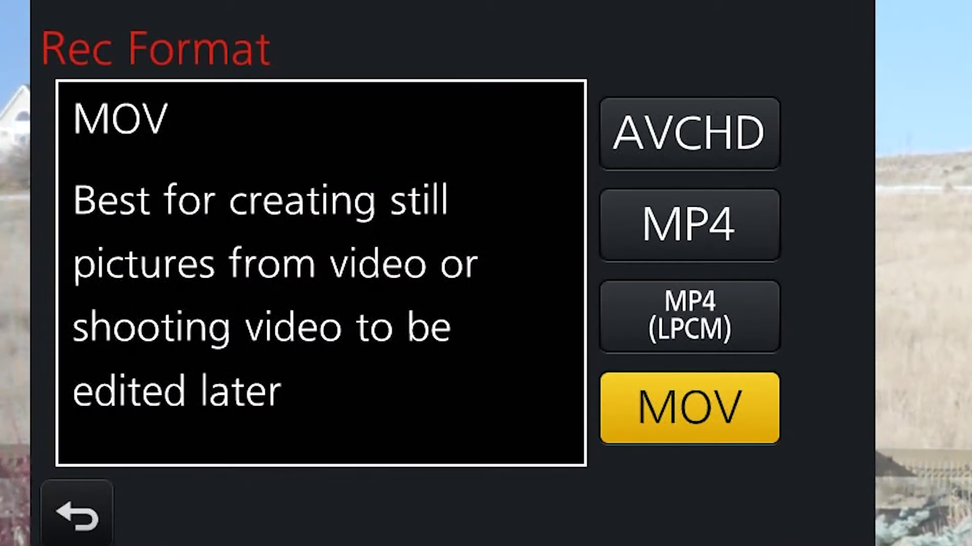
key(Up)
key(Up)
key(Up)
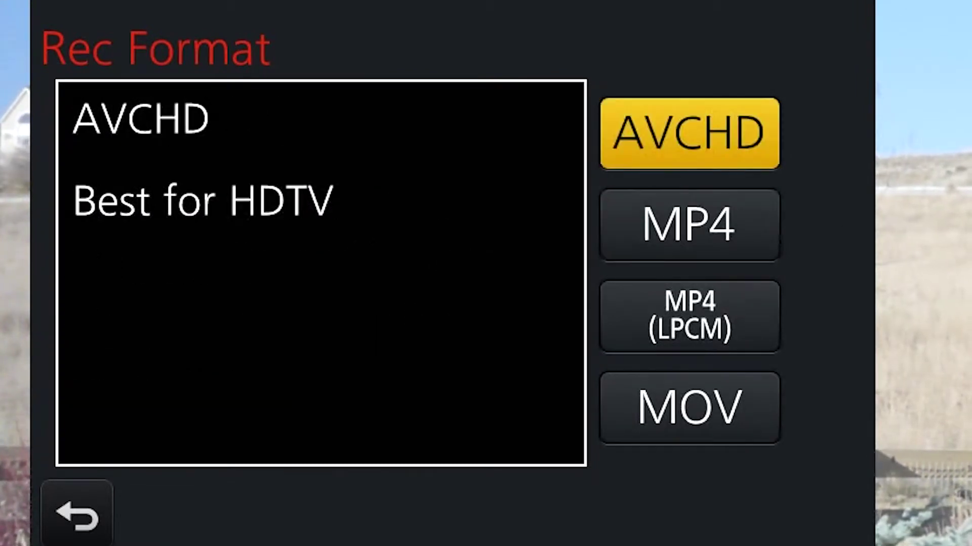
key(Down)
key(Down)
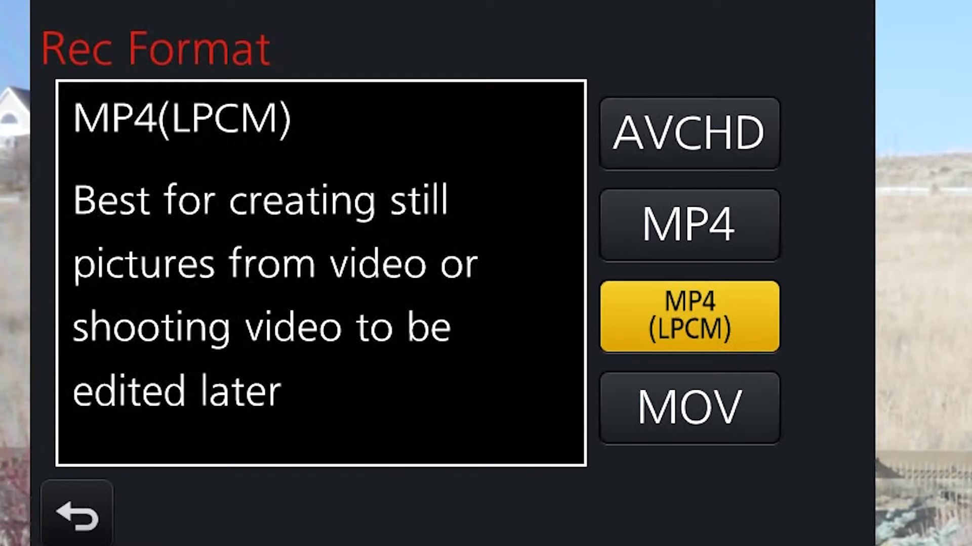
key(Down)
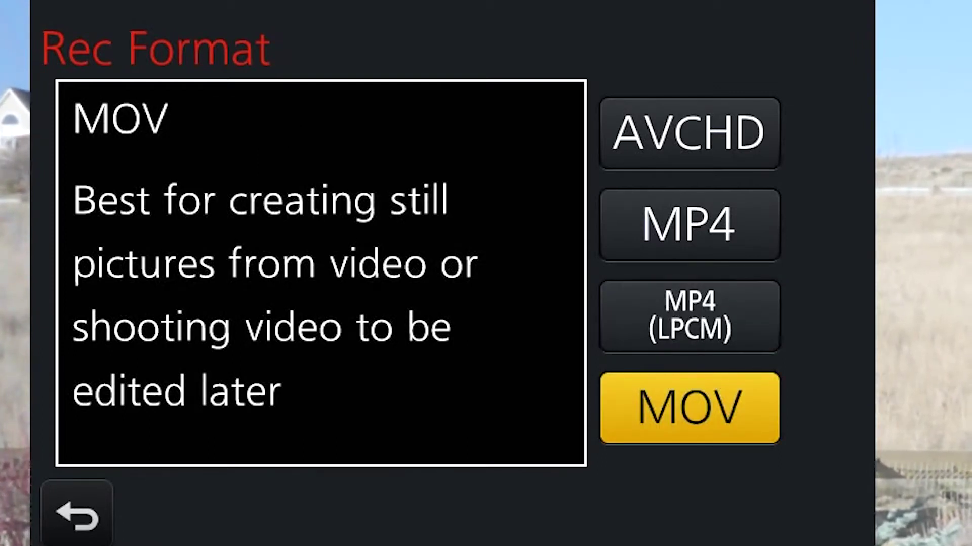
key(Up)
key(Up)
key(Up)
key(Return)
Browse the AVCHD quality options and set Rec Quality to FHD 28M 60p (AVCHD Progressive).
key(Down)
key(Return)
key(Down)
key(Down)
key(Down)
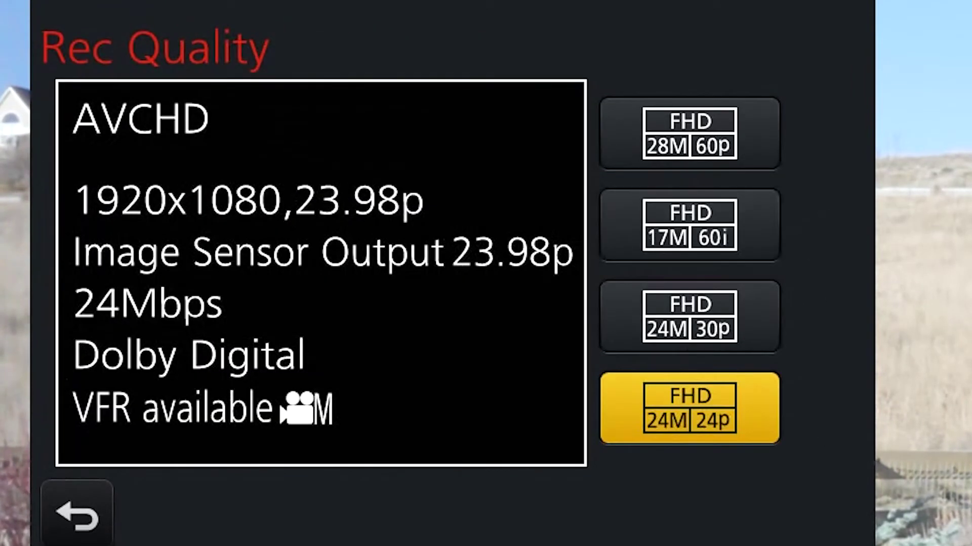
key(Up)
key(Up)
key(Up)
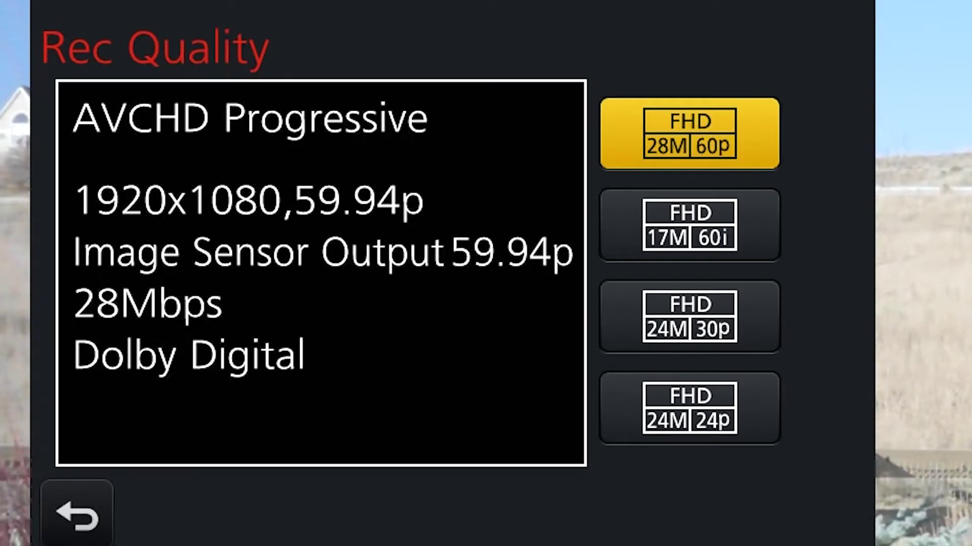
key(Escape)
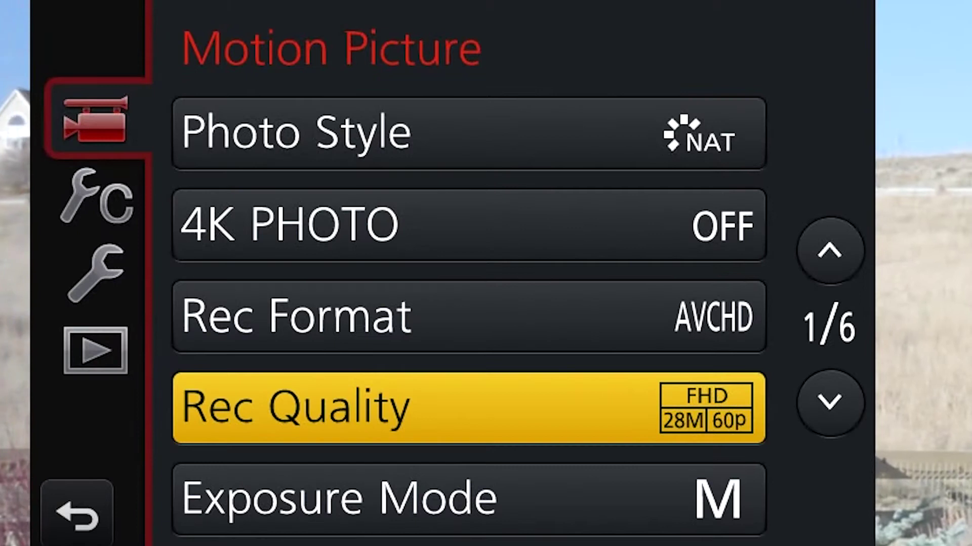
Go back to Rec Format and reopen its choices, with AVCHD still current.
key(Up)
key(Return)
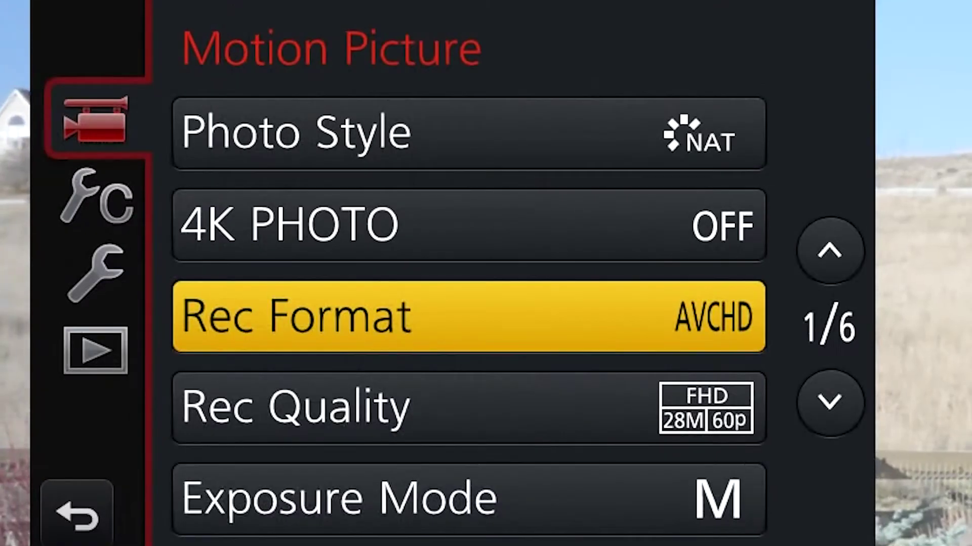
Reopen the Rec Quality list, where FHD 28M 60p is the current choice.
click(294, 408)
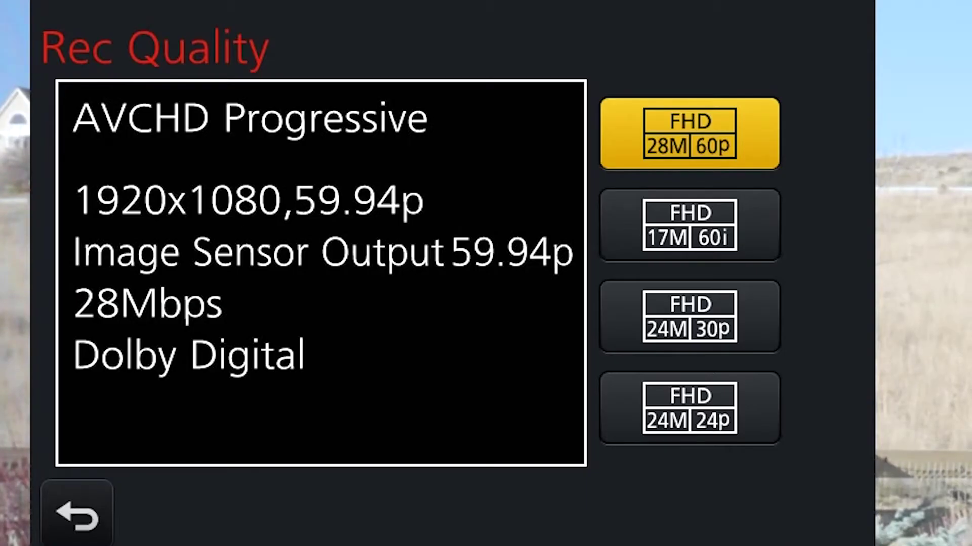
Look at the Luminance Level options, then move the Rec Format selection from AVCHD to MP4.
key(Escape)
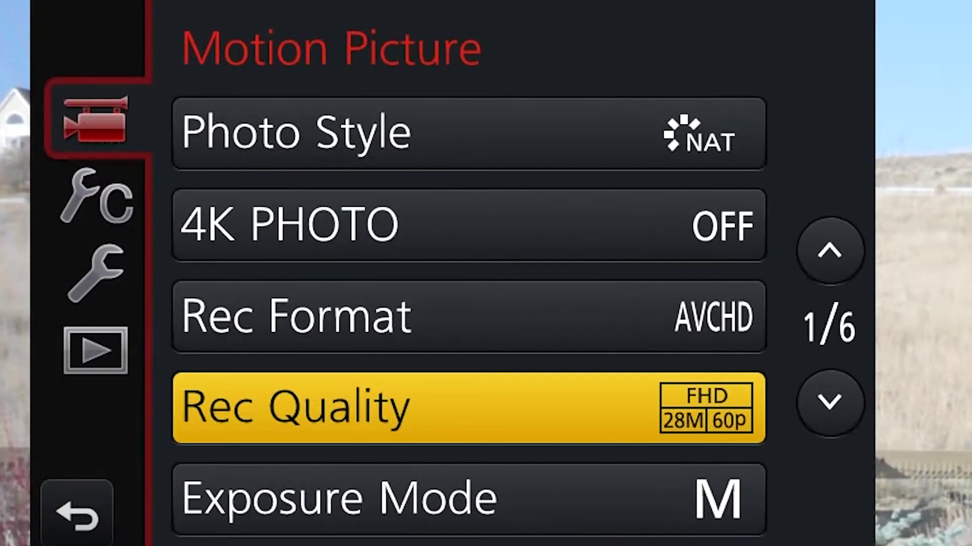
key(Down)
key(Down)
key(Down)
key(Down)
key(Down)
key(Down)
key(Down)
key(Down)
key(Down)
key(Return)
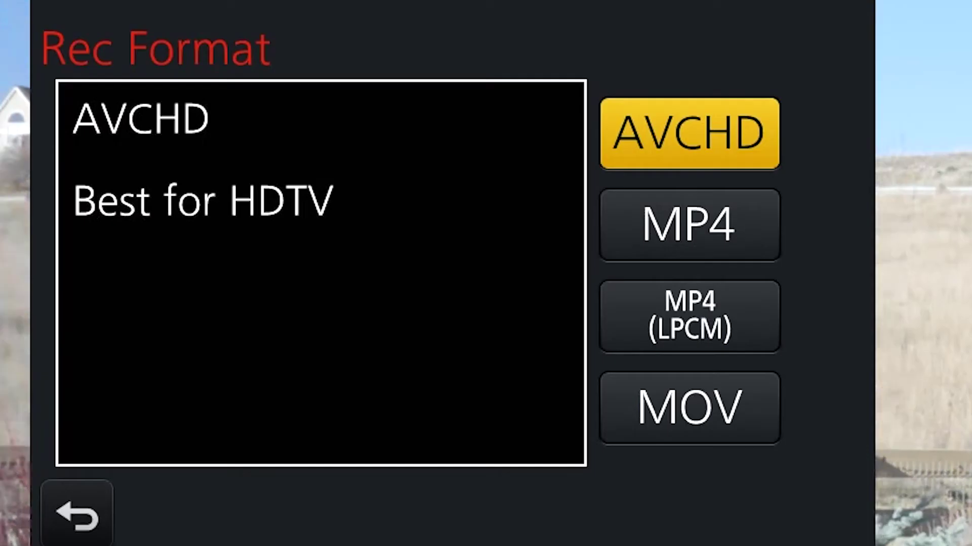
click(689, 225)
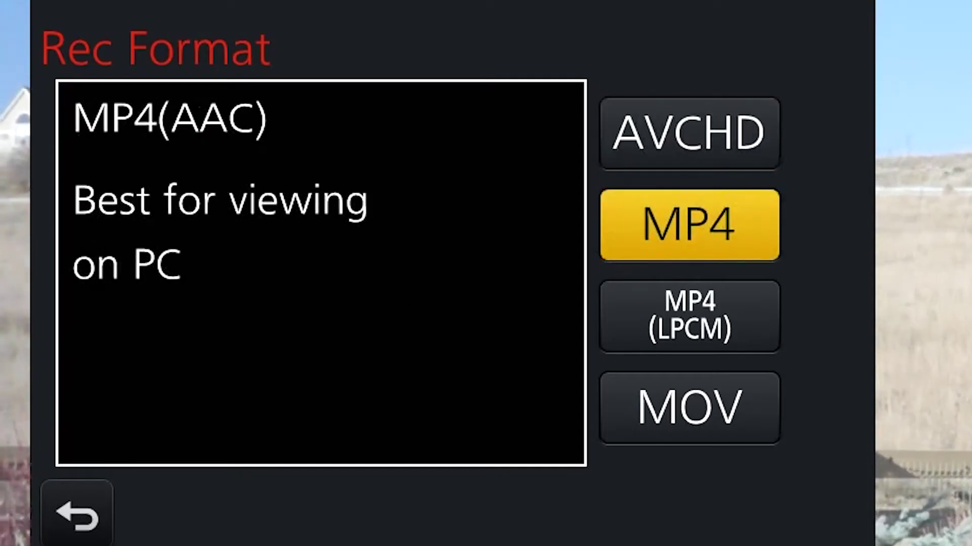
Select MOV as the Rec Format, which triggers the high-performance PC warning.
click(689, 316)
click(689, 408)
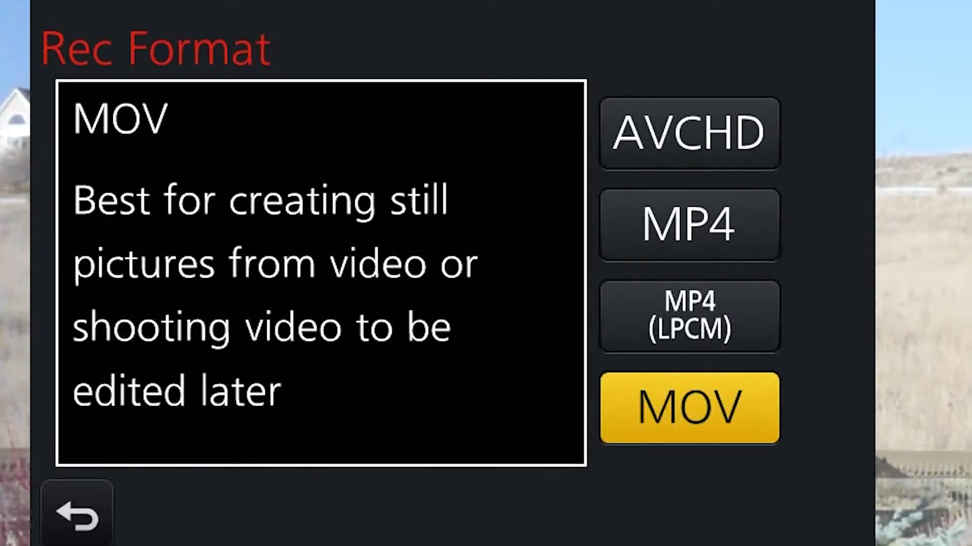
key(Return)
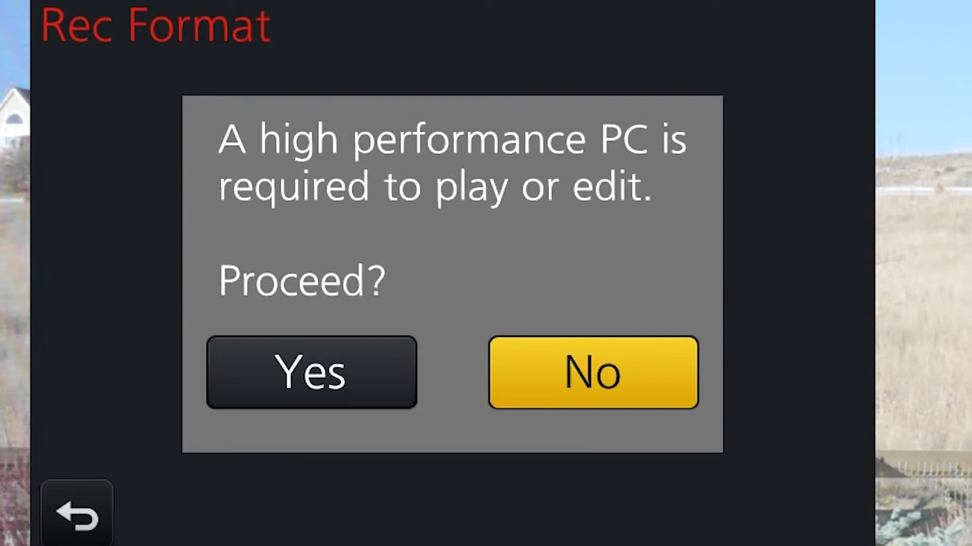
Answer Yes to the high-performance PC warning to keep MOV as the format.
key(Left)
key(Return)
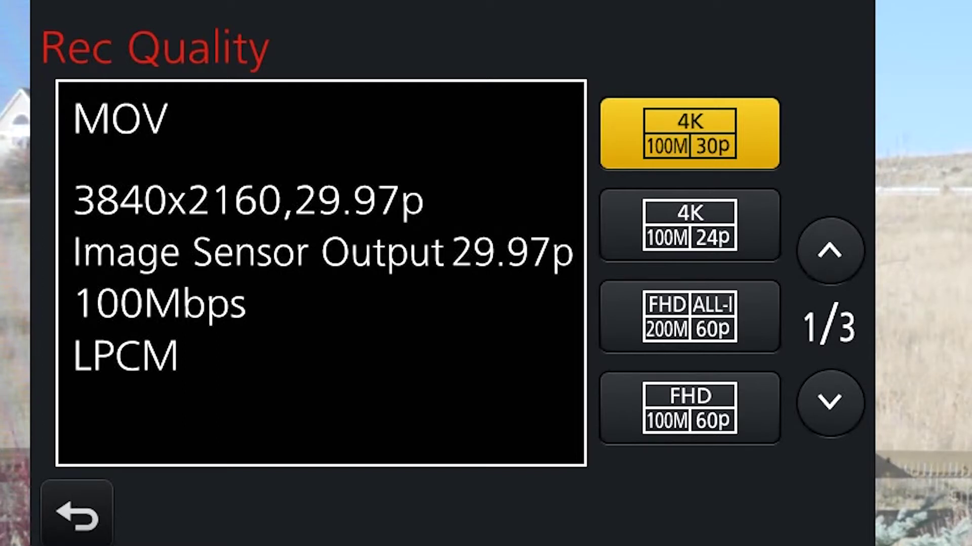
Choose FHD 100M 60p (1920x1080, 59.94p, 100Mbps) from the MOV quality list.
key(Down)
key(Down)
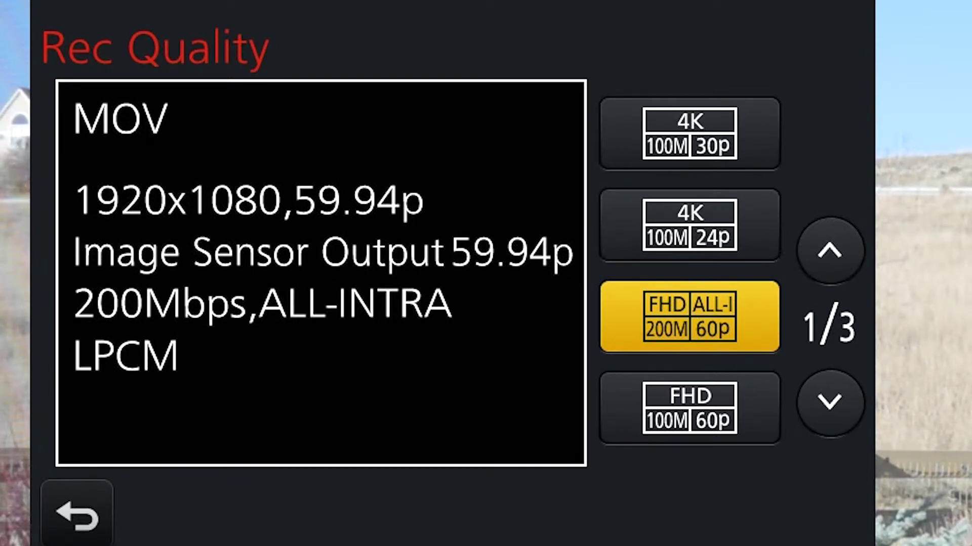
click(690, 408)
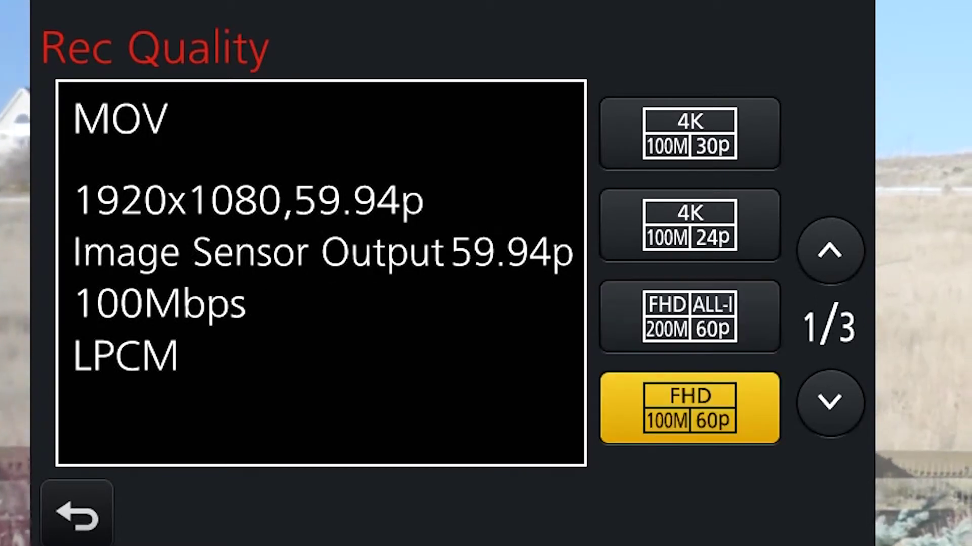